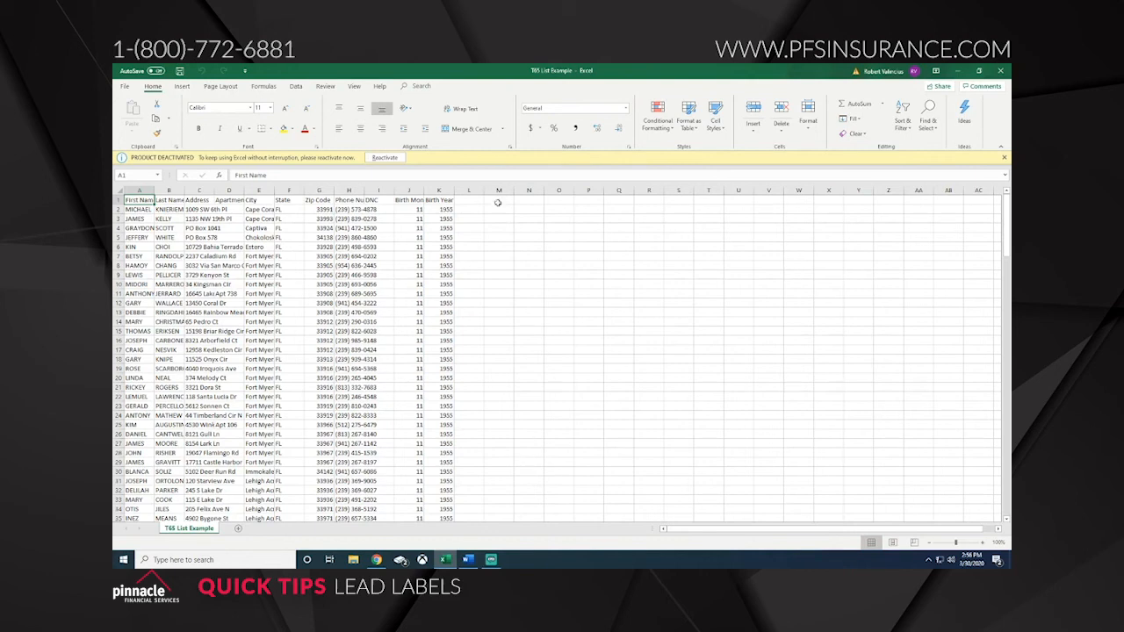
Step: Switch to the blank Word document and start a label mail merge using the Microsoft 30 Per Page address label
{"action": "left_click", "coordinate": [958, 70]}
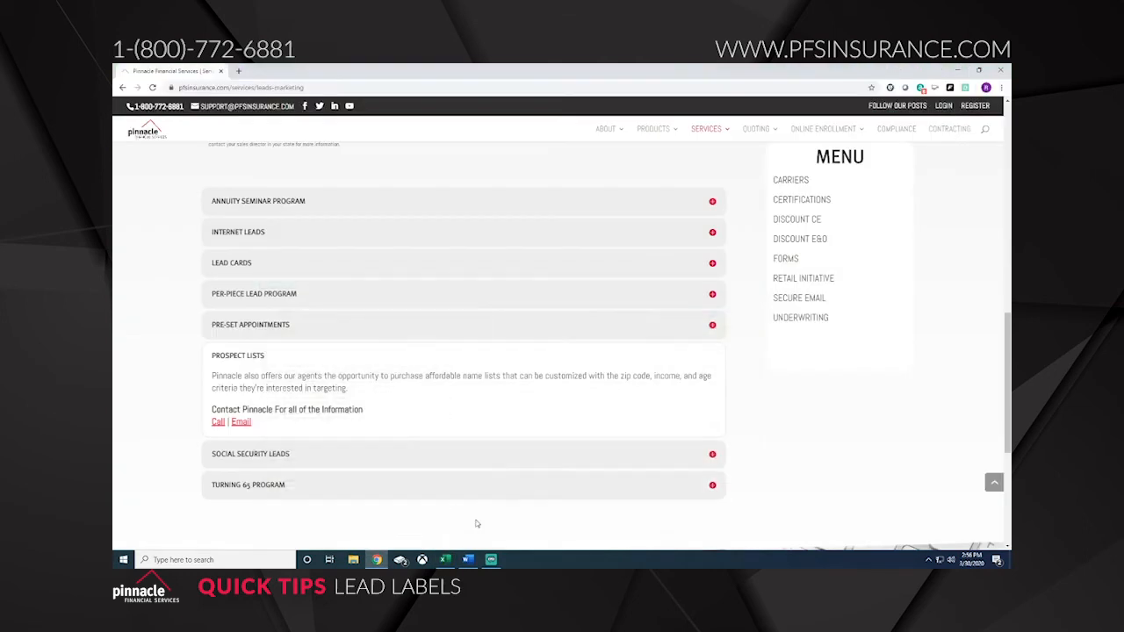
{"action": "left_click", "coordinate": [468, 559]}
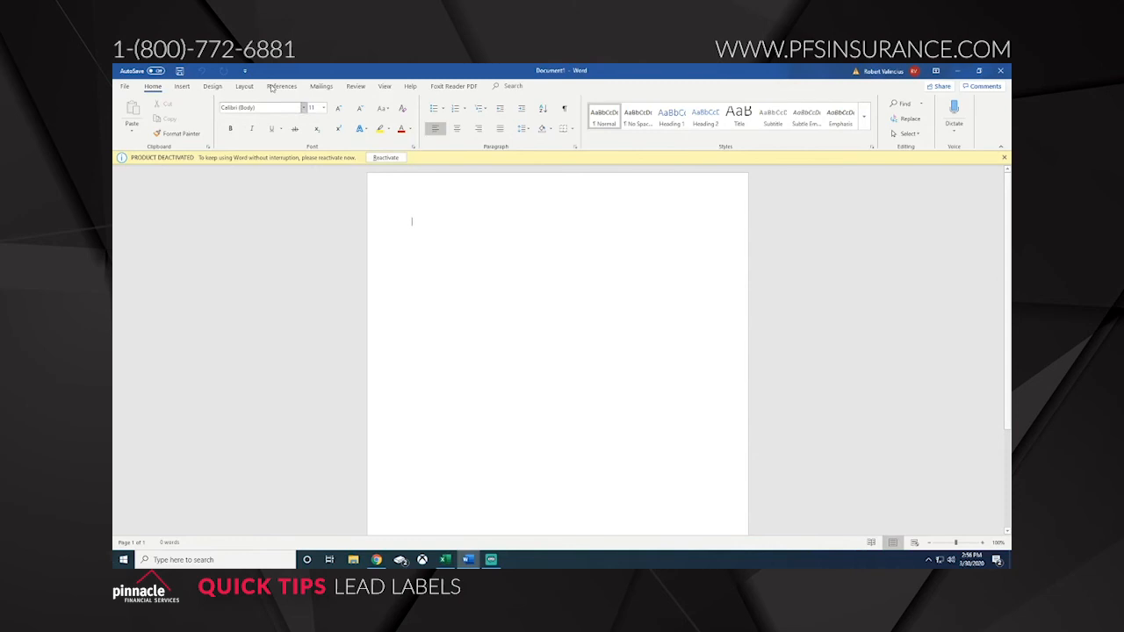
{"action": "left_click", "coordinate": [321, 86]}
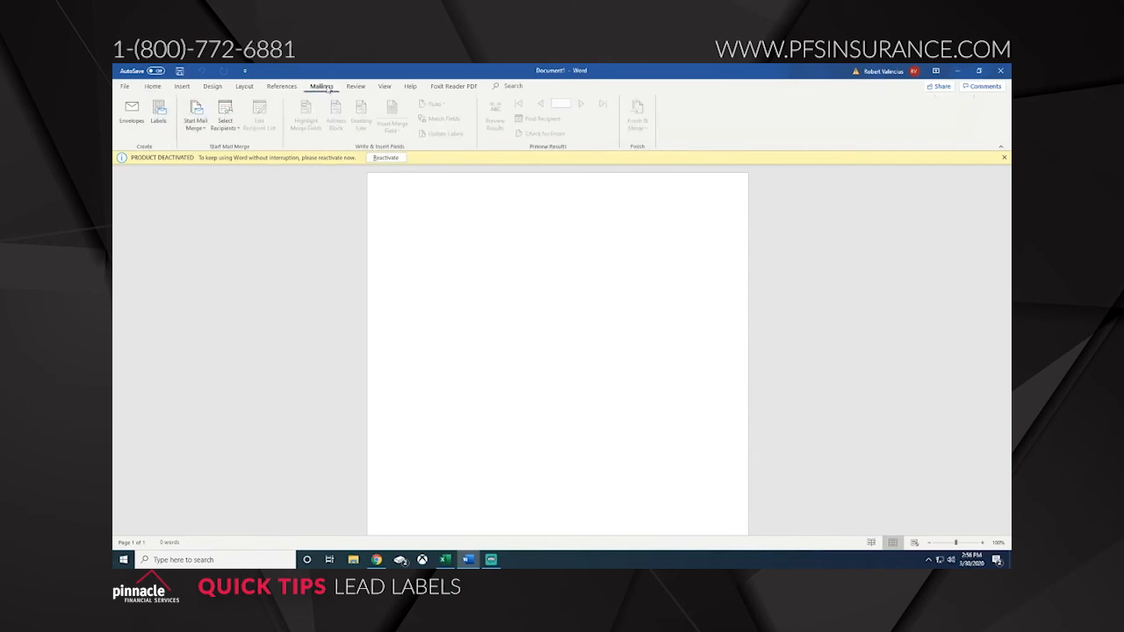
{"action": "left_click", "coordinate": [195, 118]}
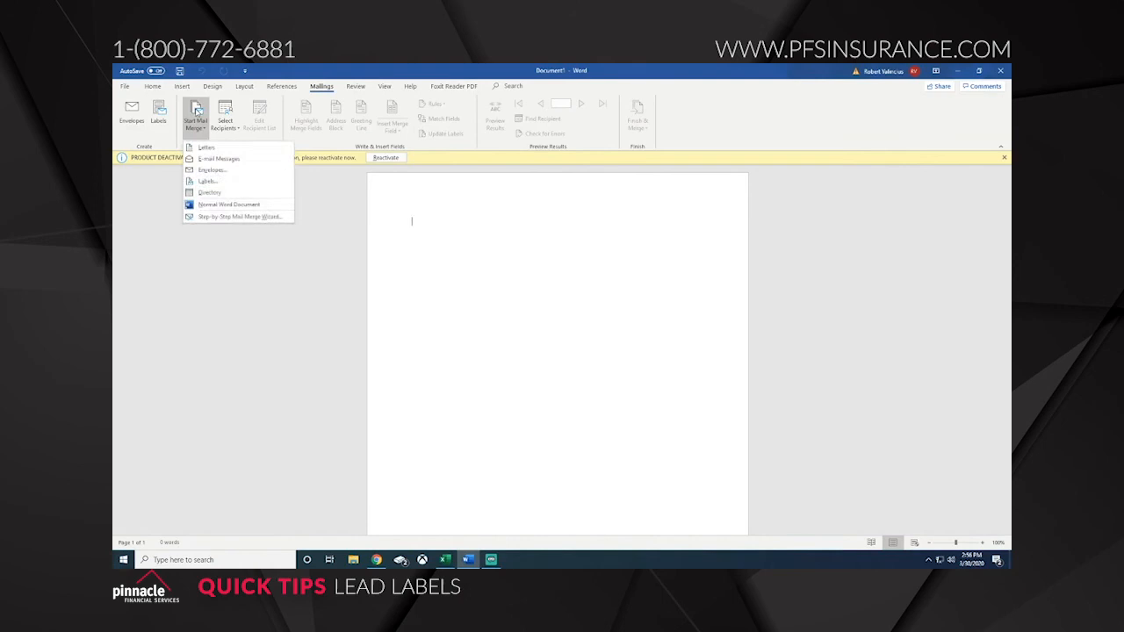
{"action": "left_click", "coordinate": [208, 181]}
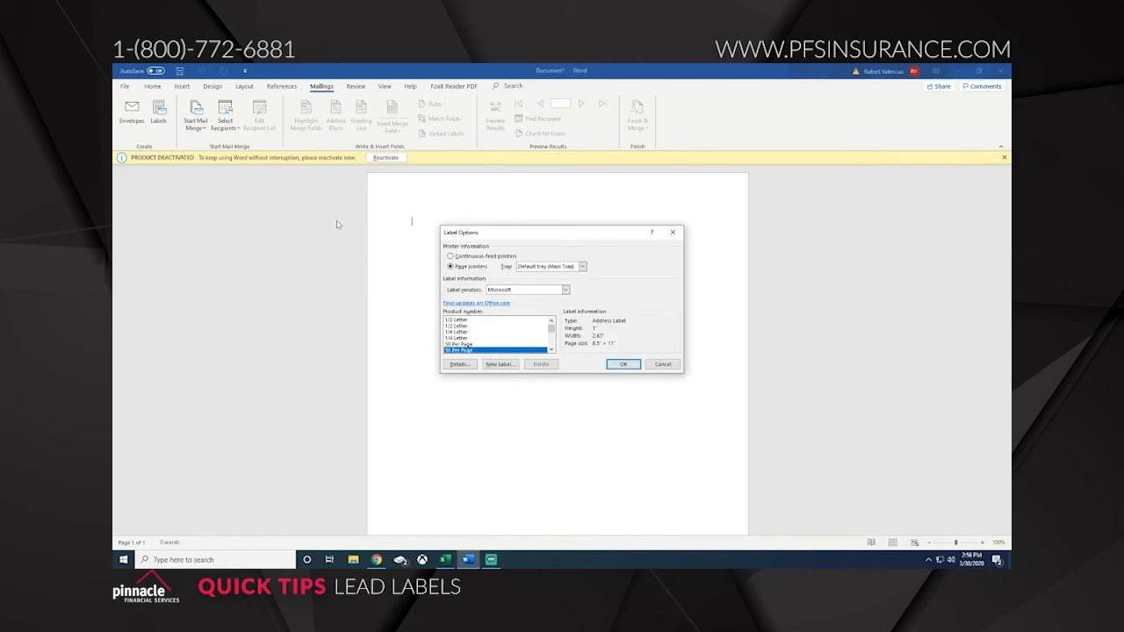
{"action": "left_click", "coordinate": [623, 365]}
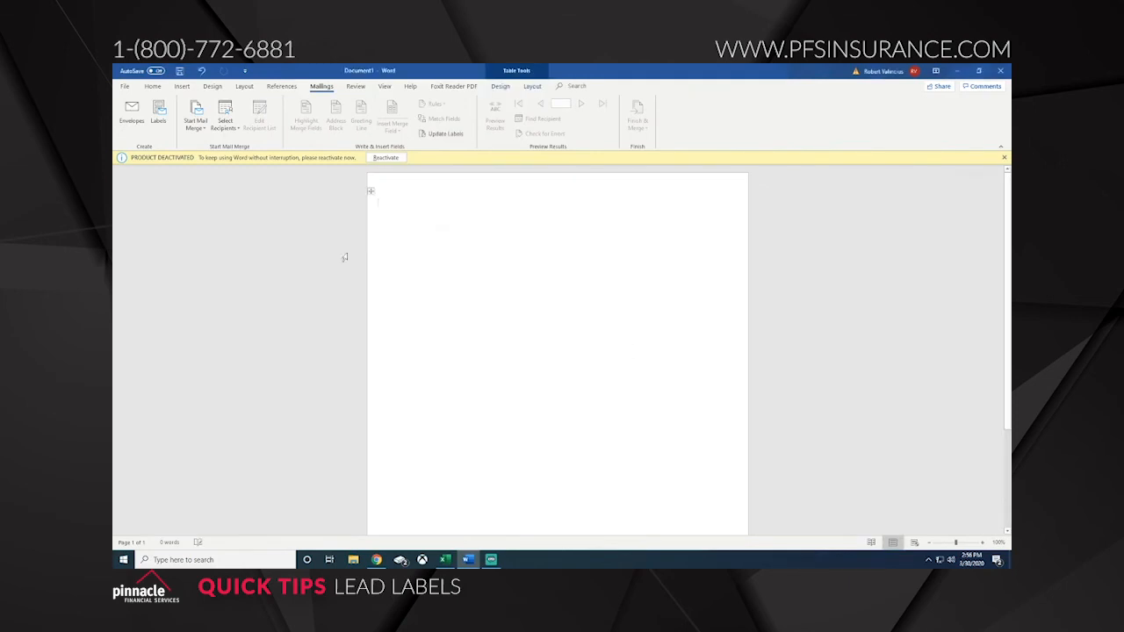
Step: Use the existing T65 List Example file from the Desktop as the recipient list, opening it as a read-only copy
{"action": "left_click", "coordinate": [225, 112]}
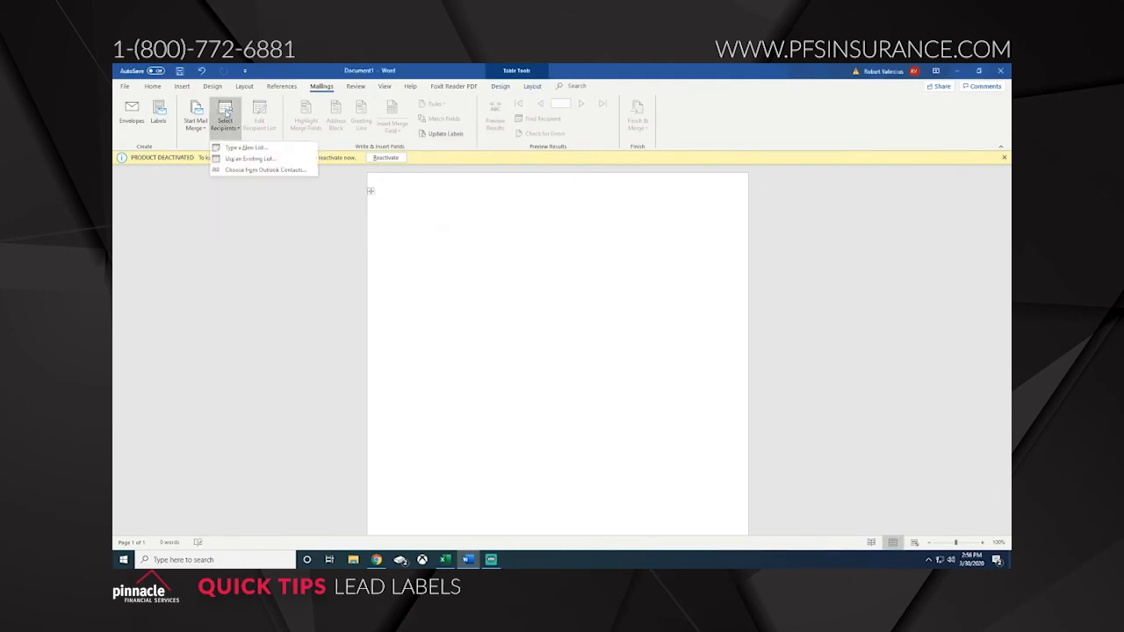
{"action": "left_click", "coordinate": [244, 161]}
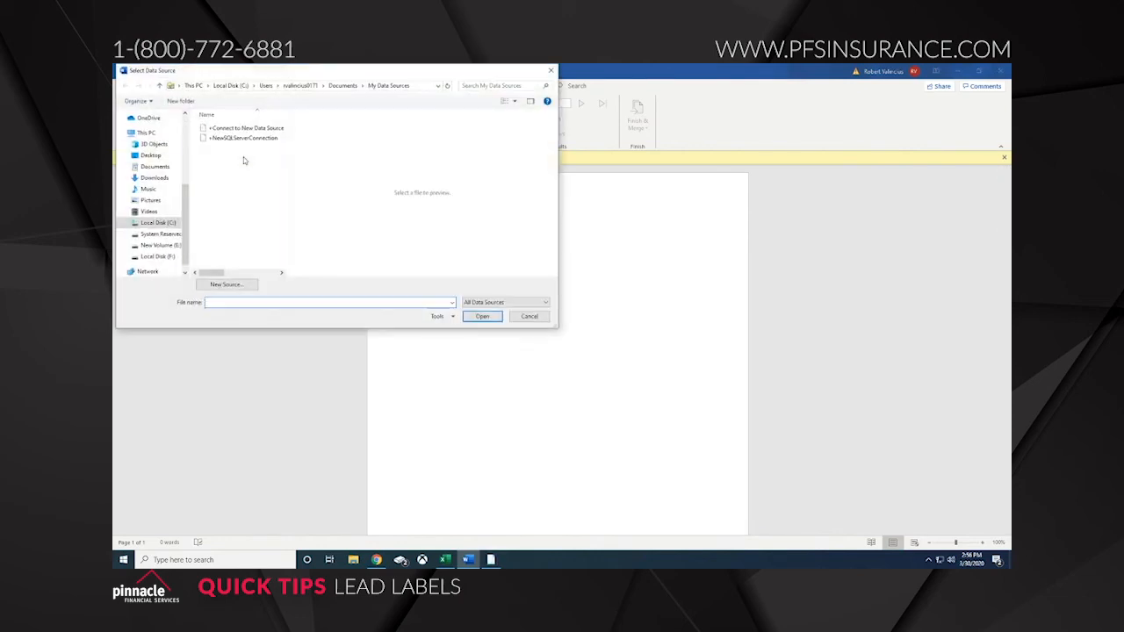
{"action": "left_click", "coordinate": [150, 155]}
{"action": "left_click", "coordinate": [242, 158]}
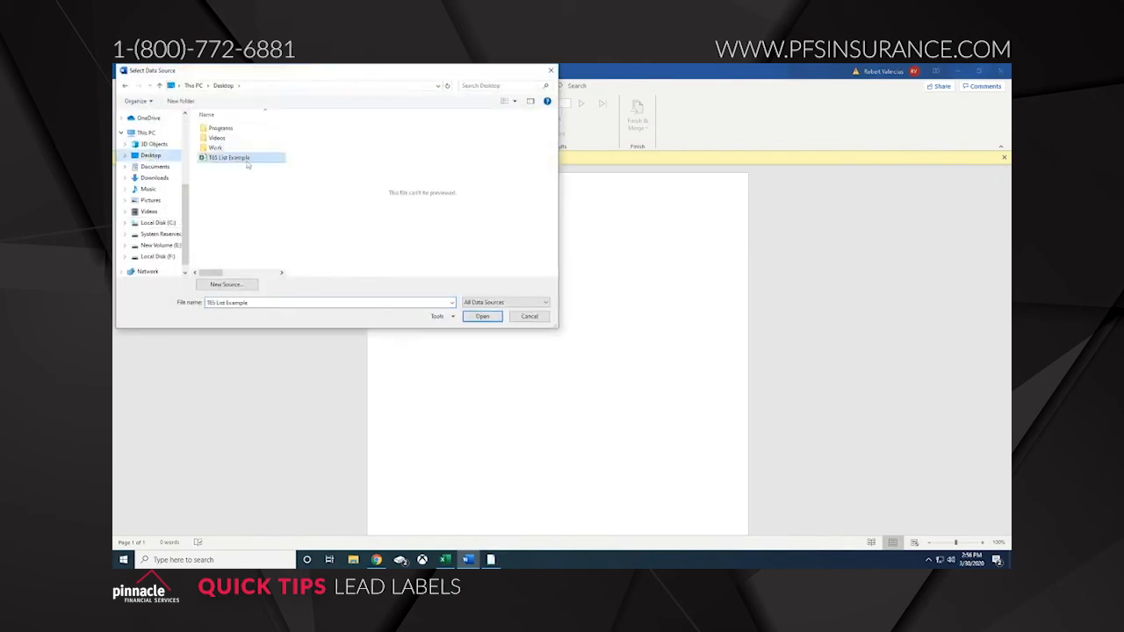
{"action": "left_click", "coordinate": [482, 317]}
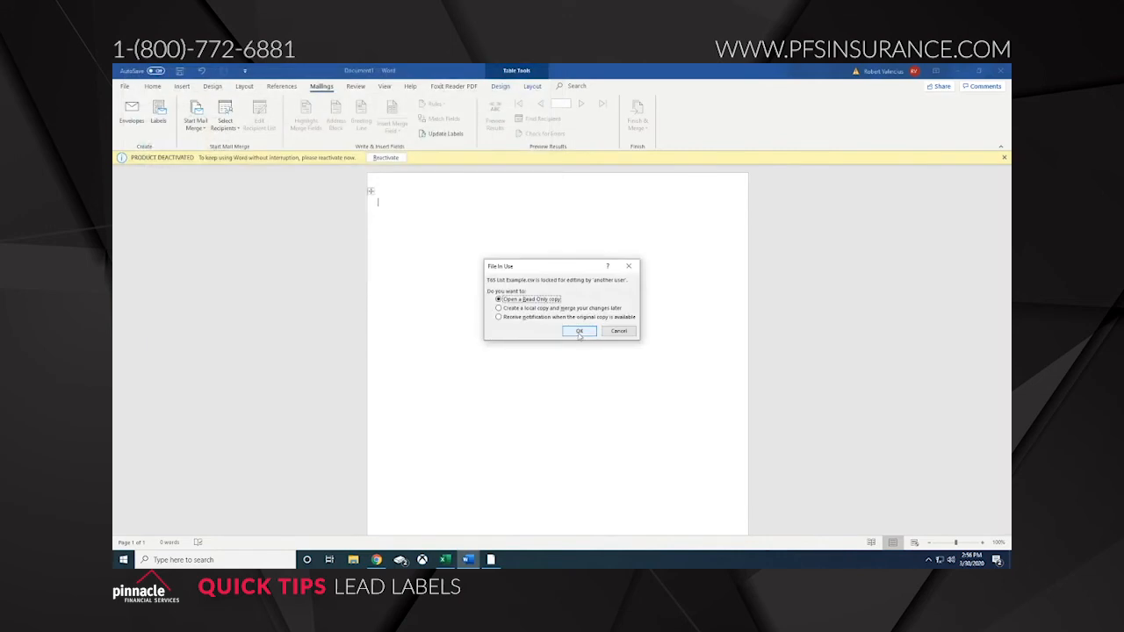
{"action": "left_click", "coordinate": [580, 333]}
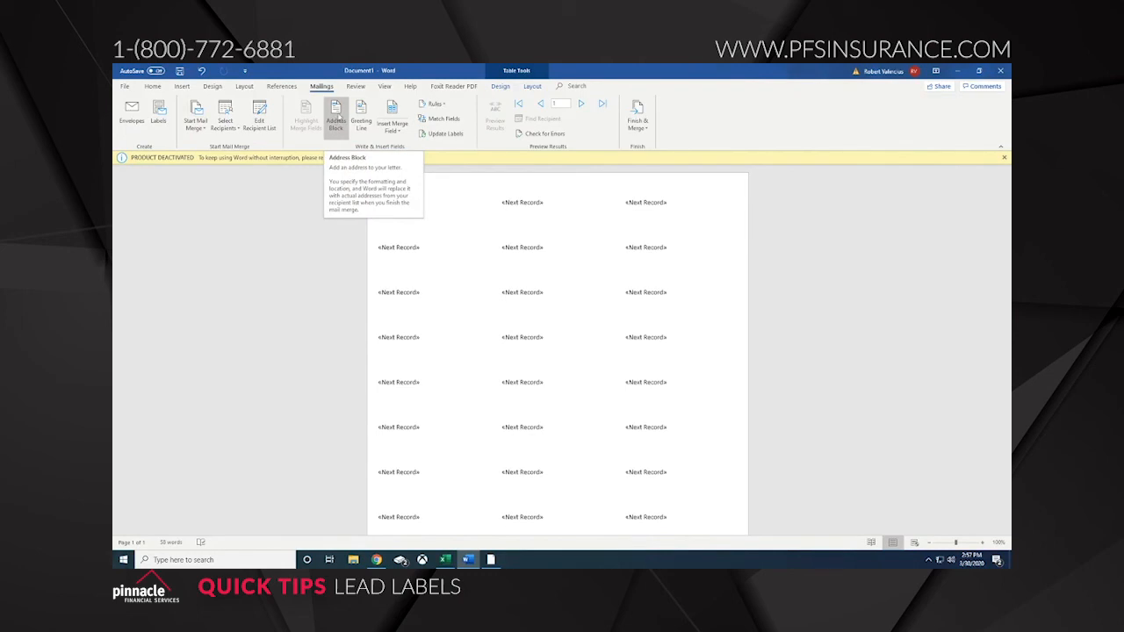
Step: Insert an address block in the first label and update all labels on the sheet to include it
{"action": "left_click", "coordinate": [337, 121]}
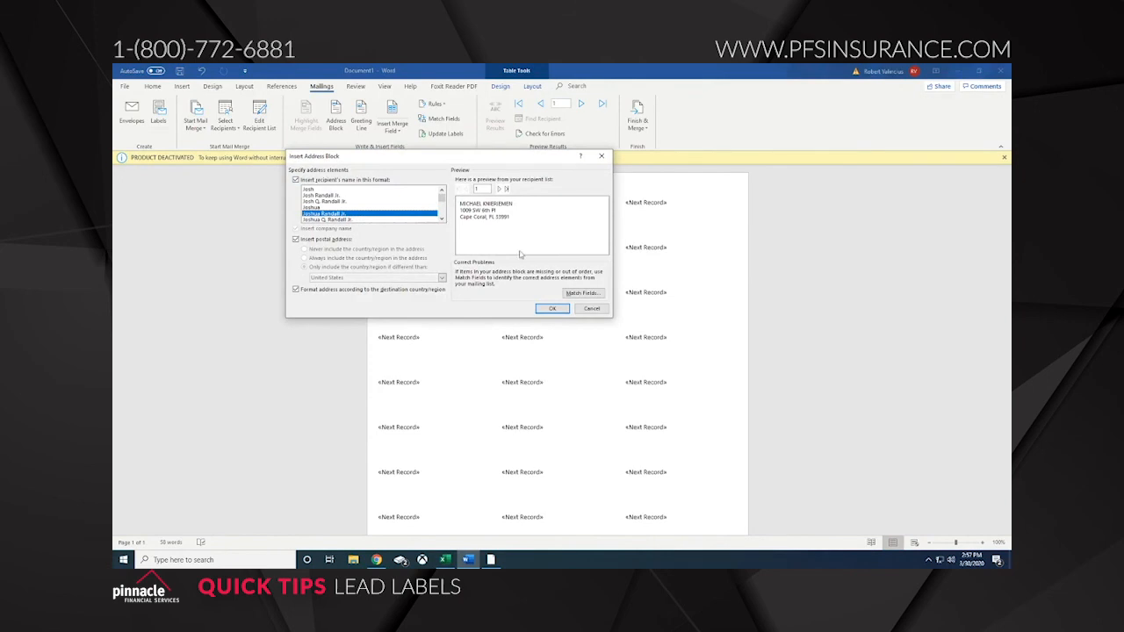
{"action": "left_click", "coordinate": [551, 310]}
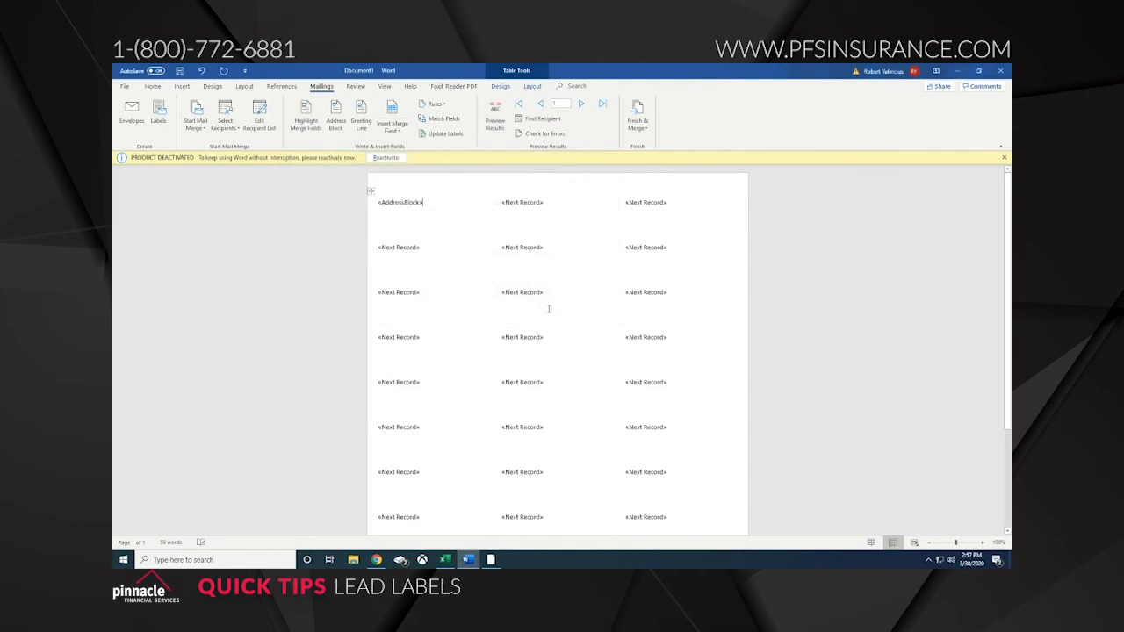
{"action": "left_click", "coordinate": [450, 123]}
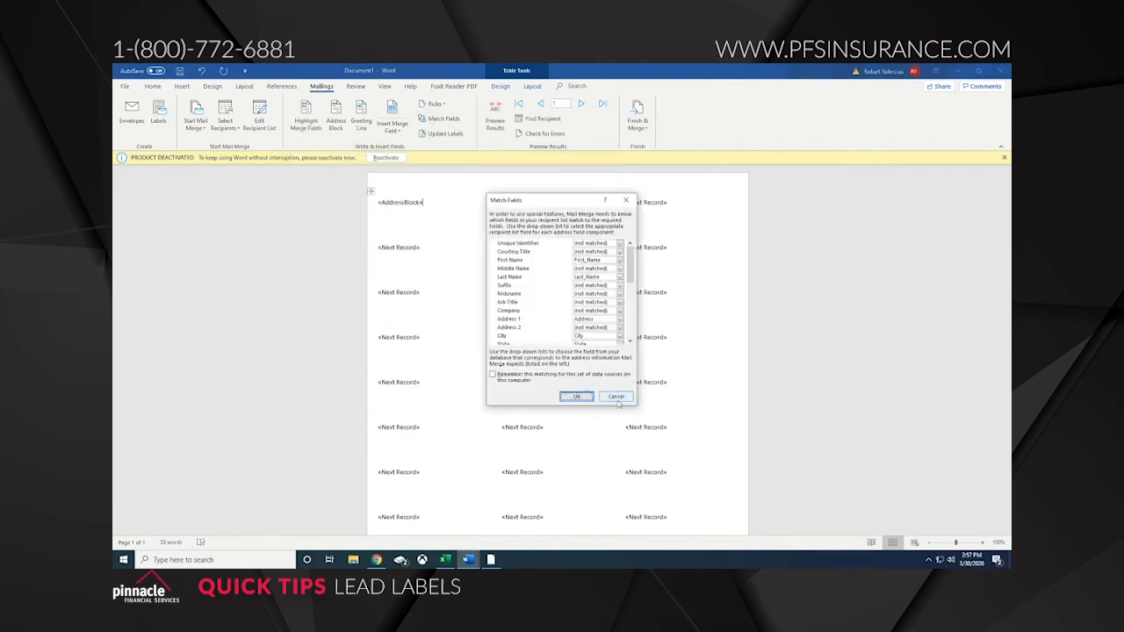
{"action": "left_click", "coordinate": [618, 397]}
{"action": "left_click", "coordinate": [456, 137]}
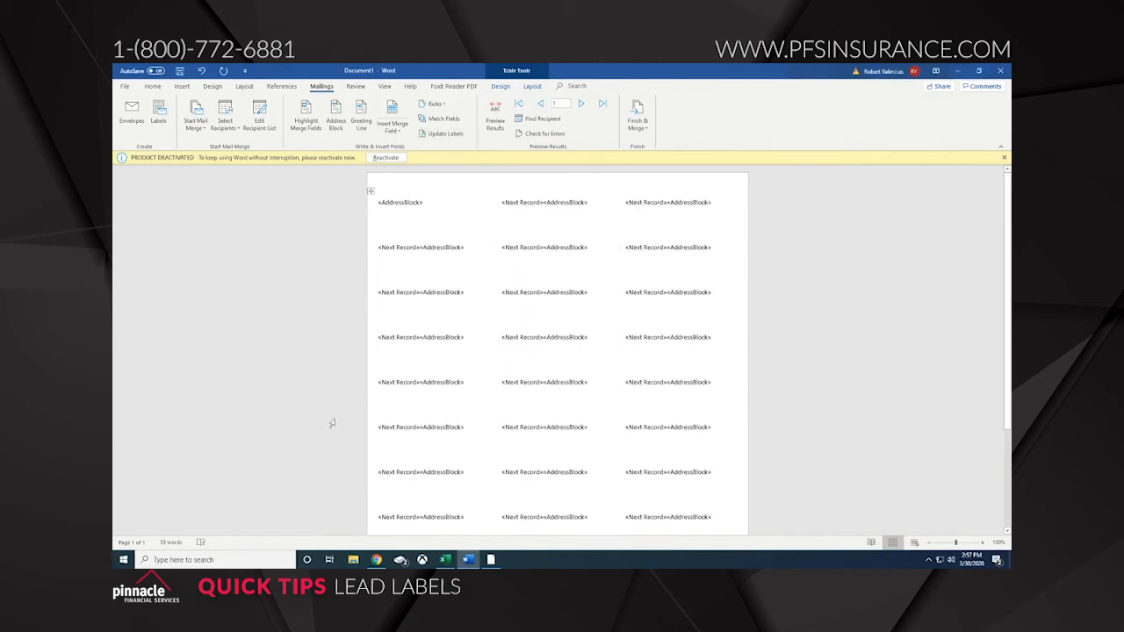
Step: Center the text of all the labels on the sheet
{"action": "left_click", "coordinate": [152, 87]}
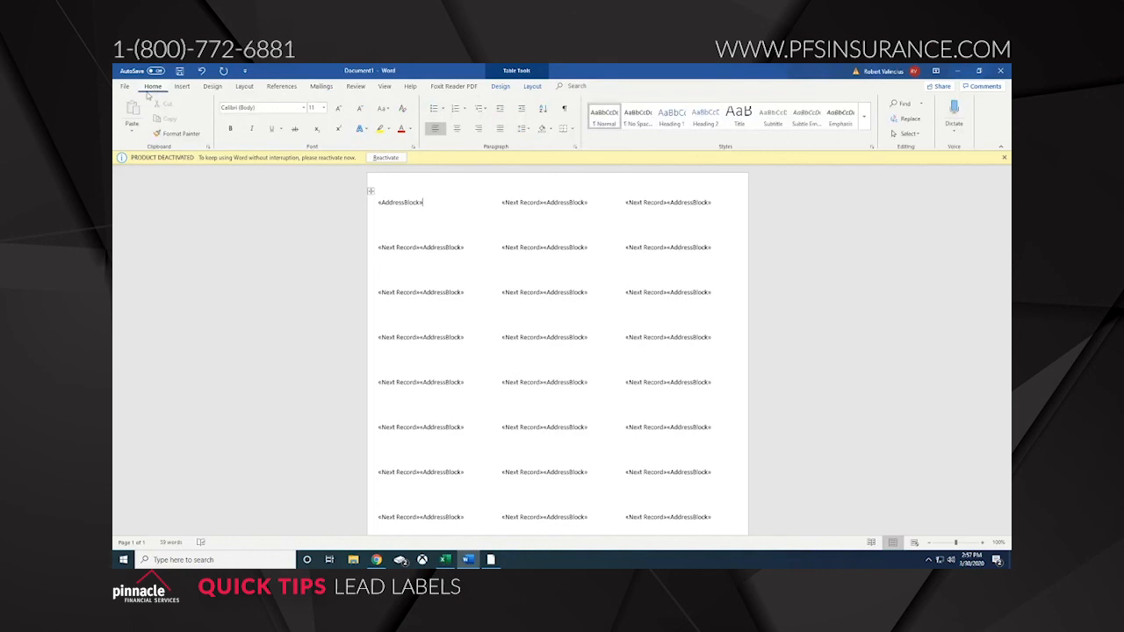
{"action": "left_click_drag", "start_coordinate": [409, 176], "coordinate": [685, 179]}
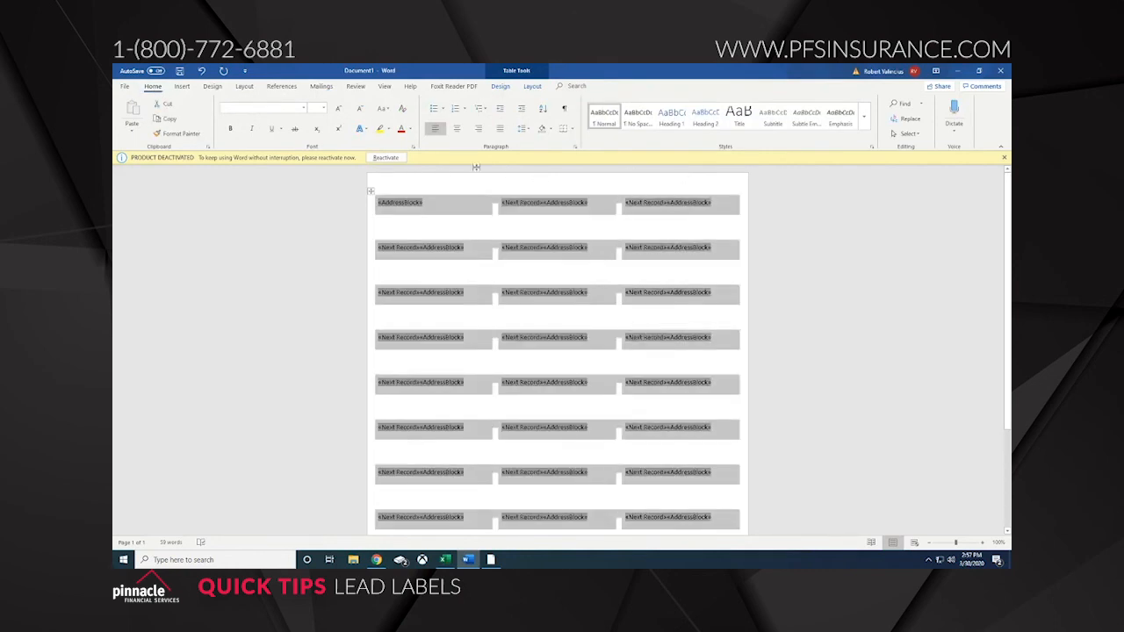
{"action": "left_click", "coordinate": [460, 130]}
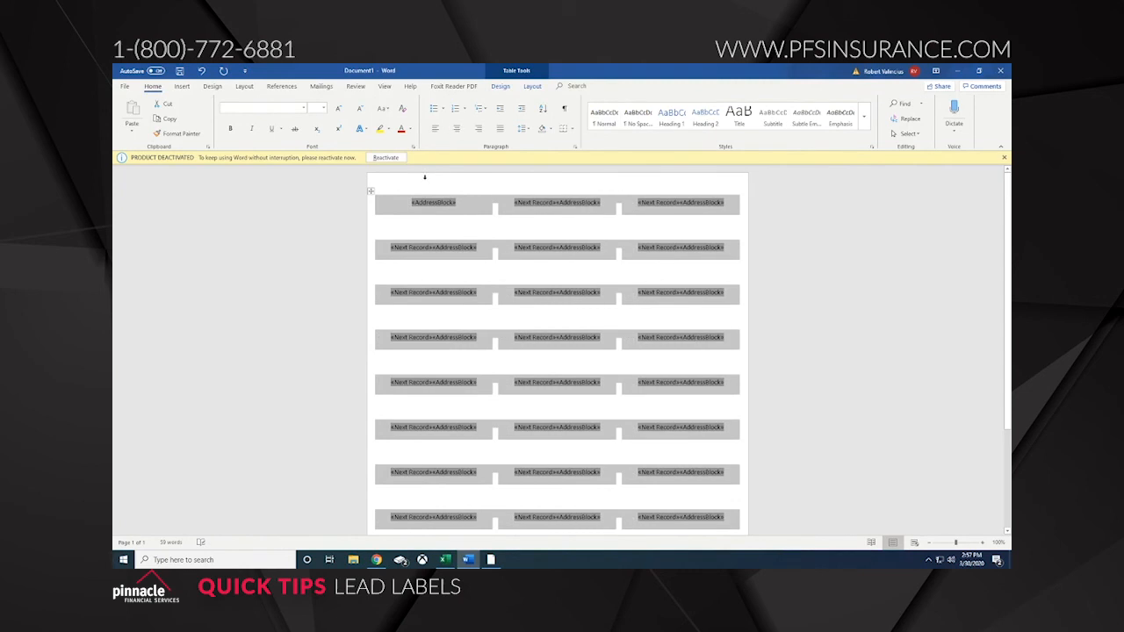
Step: Preview the merge results and check the recipients' names and addresses on the label sheet
{"action": "left_click", "coordinate": [323, 87]}
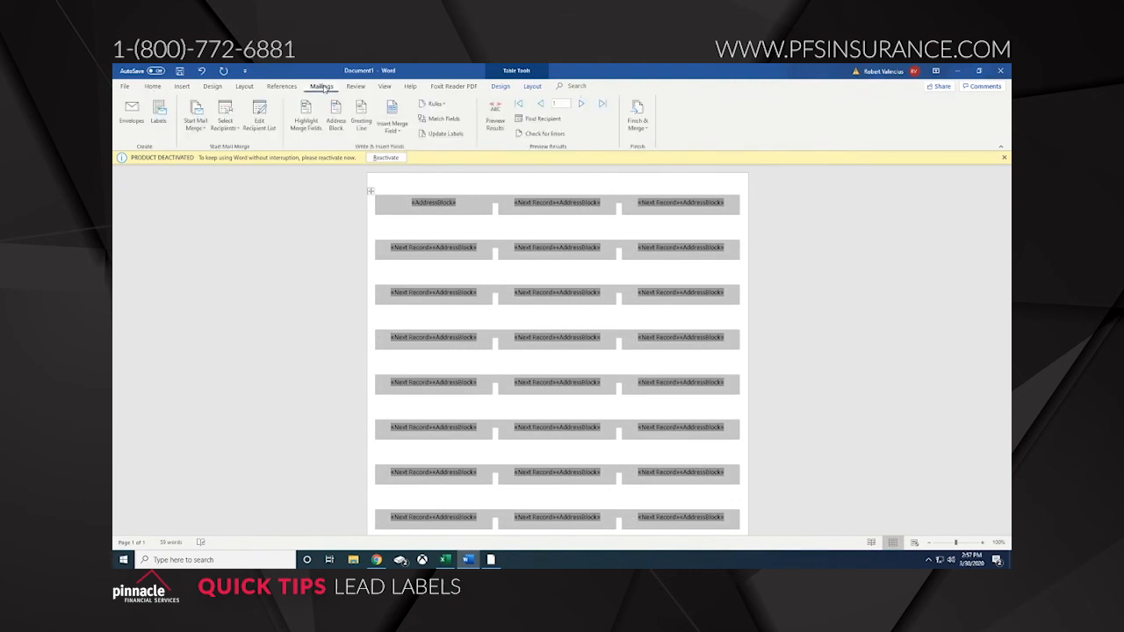
{"action": "left_click", "coordinate": [494, 118]}
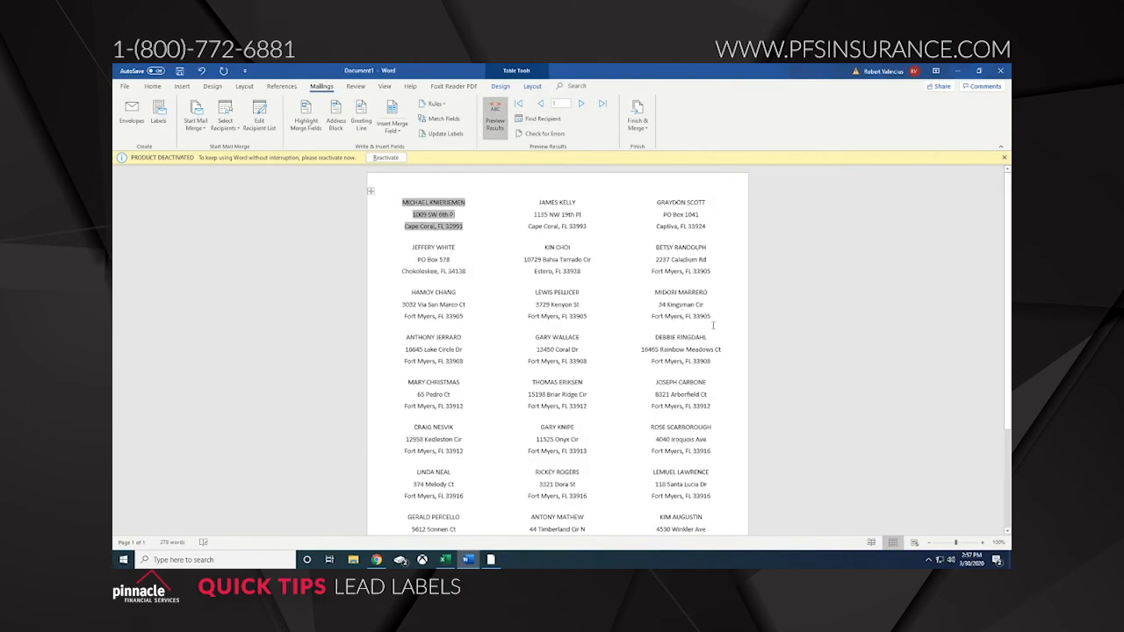
{"action": "scroll", "coordinate": [699, 329], "scroll_direction": "down", "scroll_amount": 3}
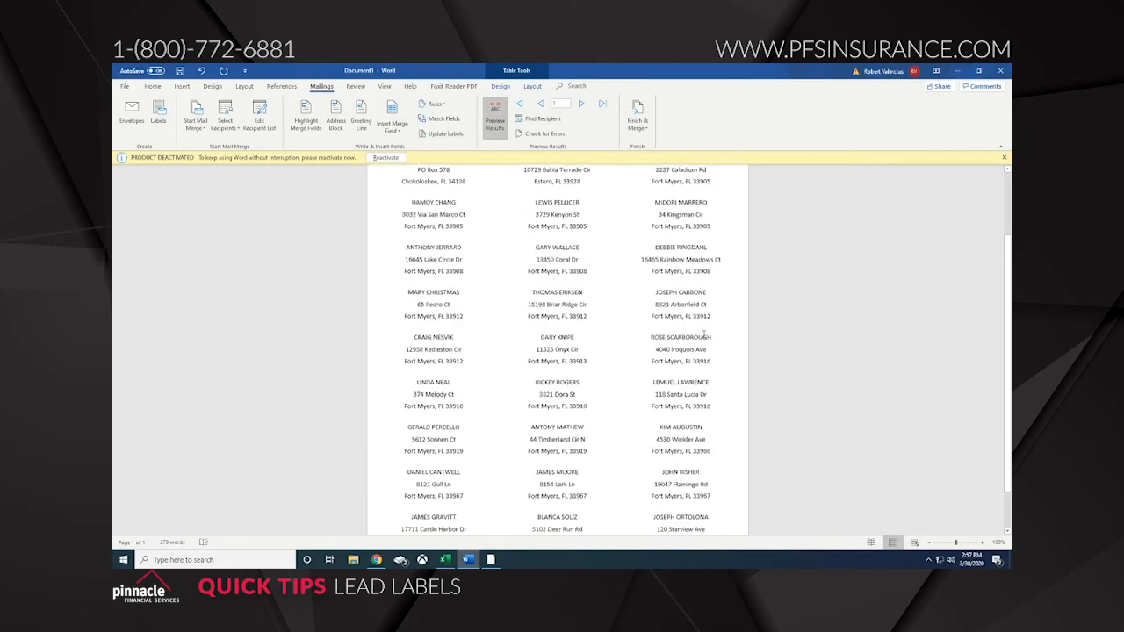
{"action": "scroll", "coordinate": [704, 338], "scroll_direction": "up", "scroll_amount": 3}
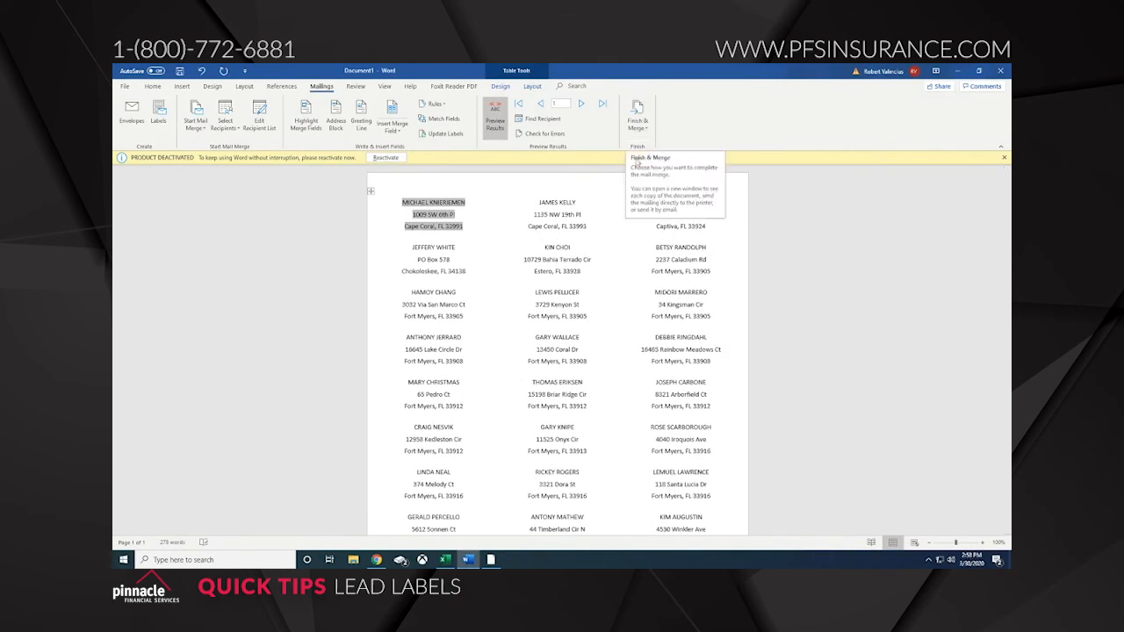
Step: Merge all records into a new document for individual editing and review its label pages through to the end
{"action": "left_click", "coordinate": [639, 109]}
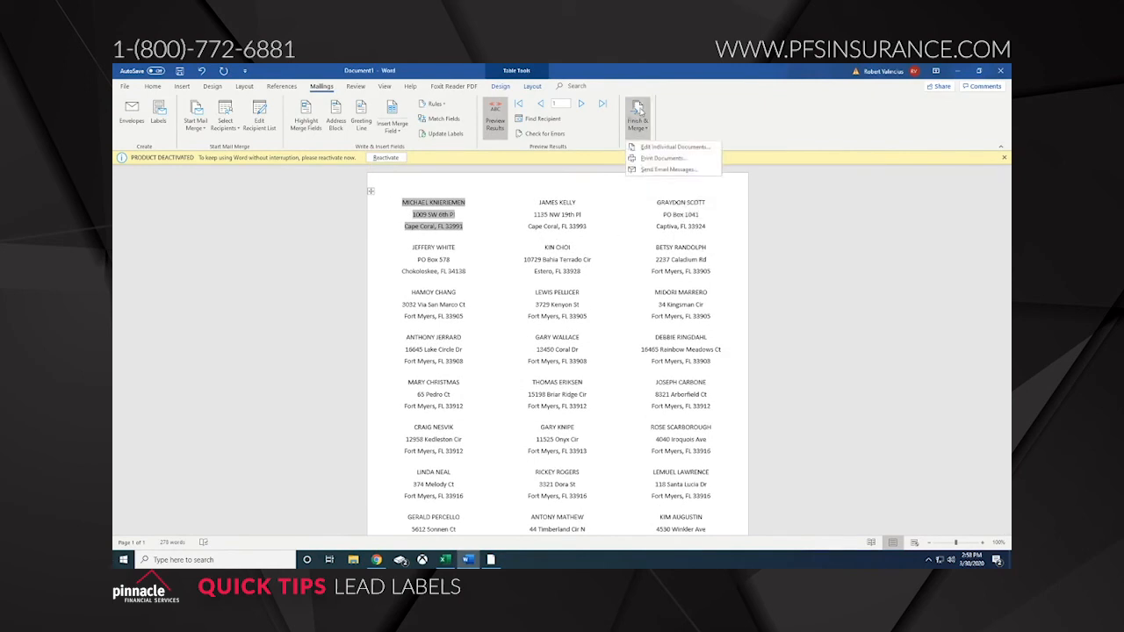
{"action": "left_click", "coordinate": [655, 150]}
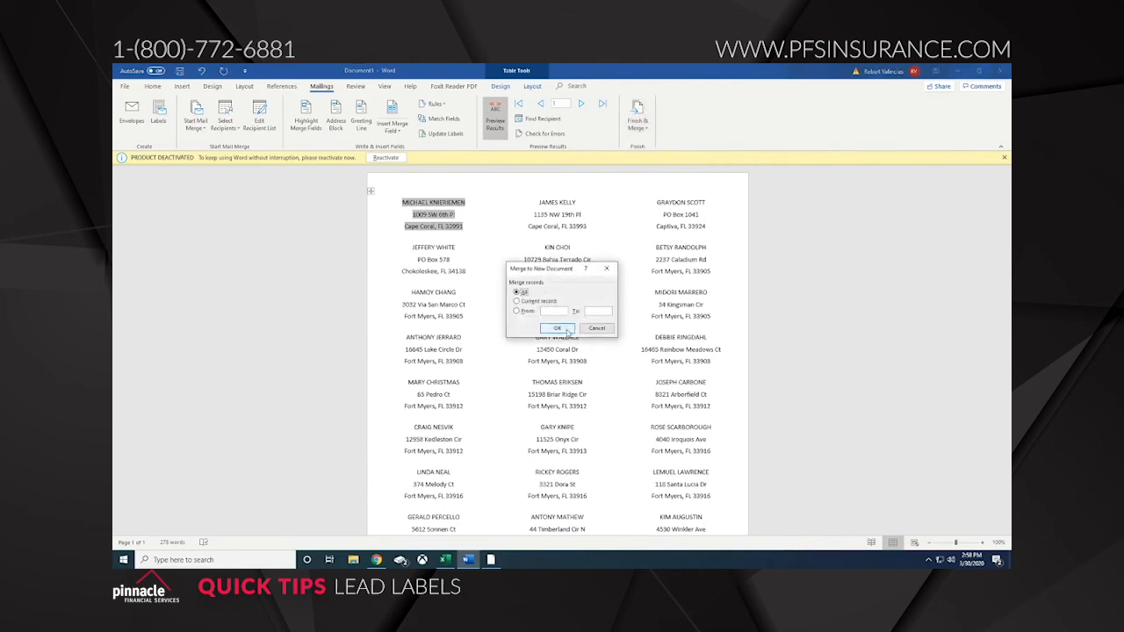
{"action": "left_click", "coordinate": [565, 329]}
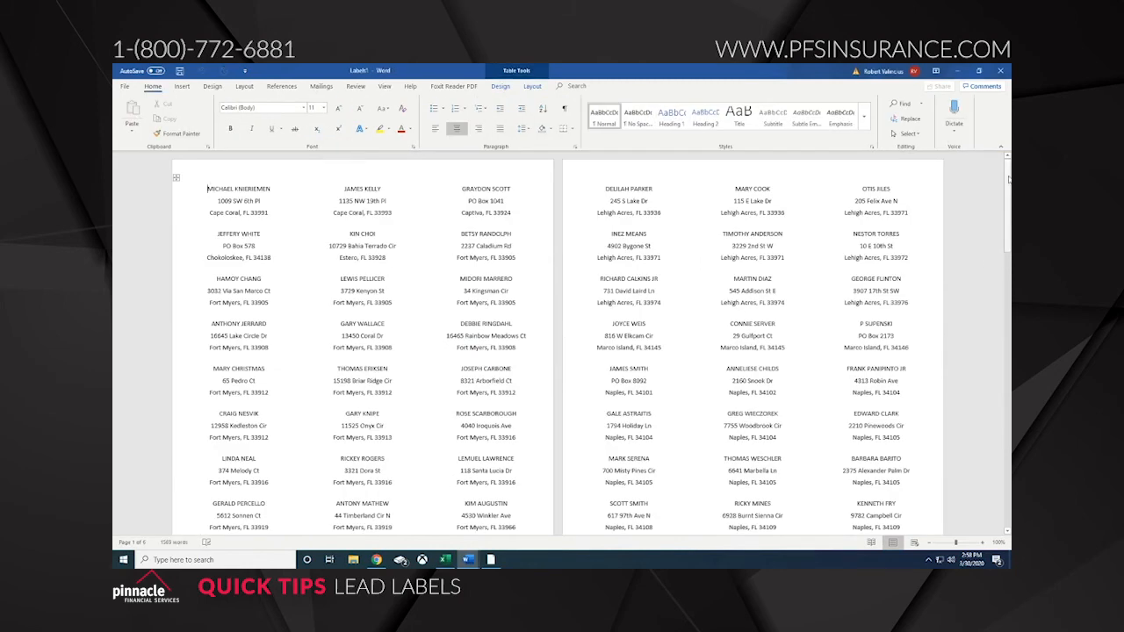
{"action": "left_click_drag", "start_coordinate": [1008, 179], "coordinate": [1001, 514]}
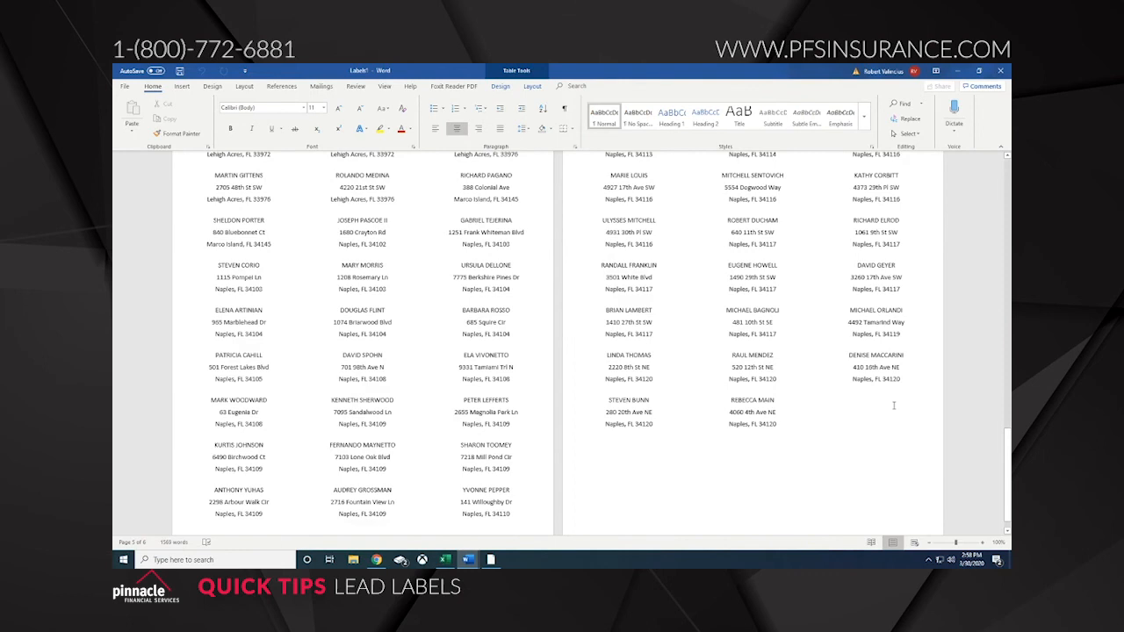
{"action": "scroll", "coordinate": [894, 406], "scroll_direction": "up", "scroll_amount": 8}
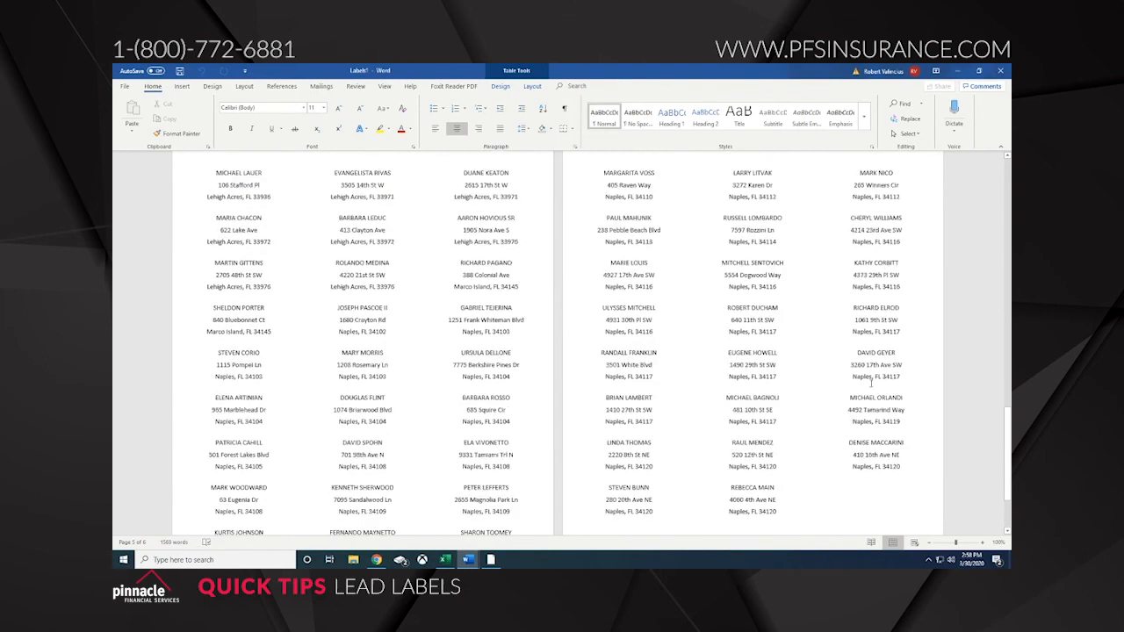
{"action": "scroll", "coordinate": [869, 382], "scroll_direction": "up", "scroll_amount": 10}
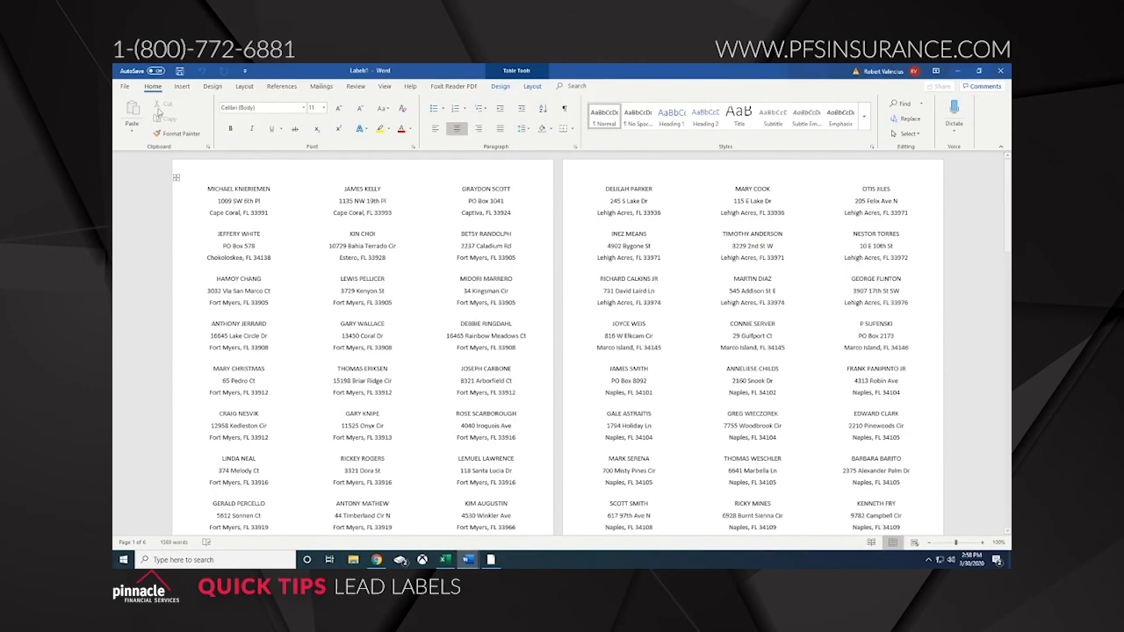
{"action": "left_click", "coordinate": [125, 86]}
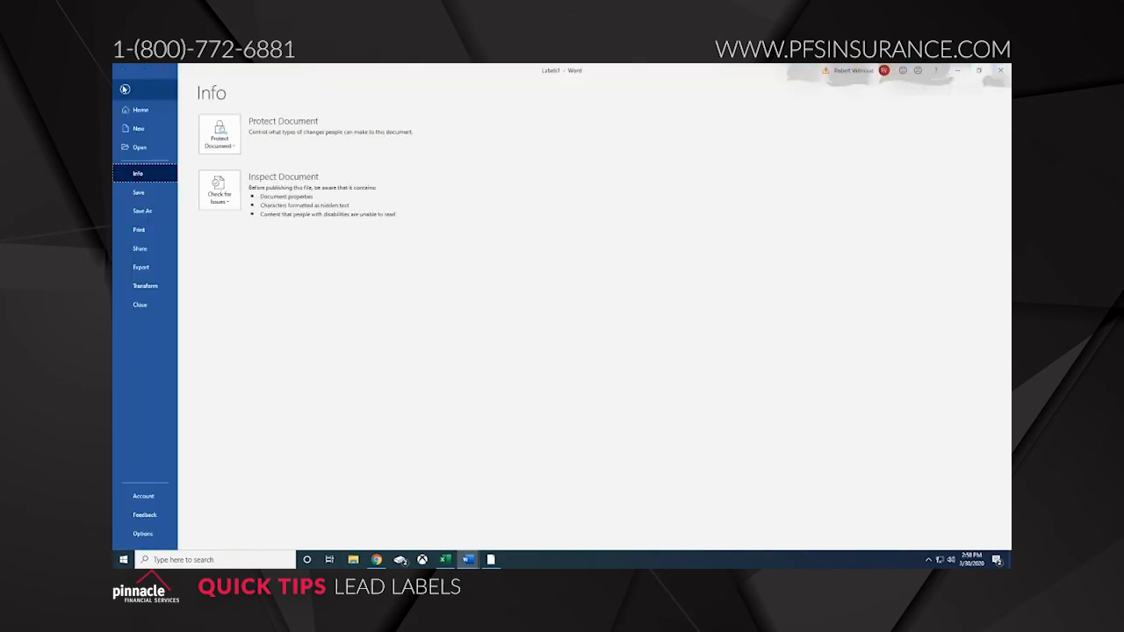
{"action": "left_click", "coordinate": [151, 214]}
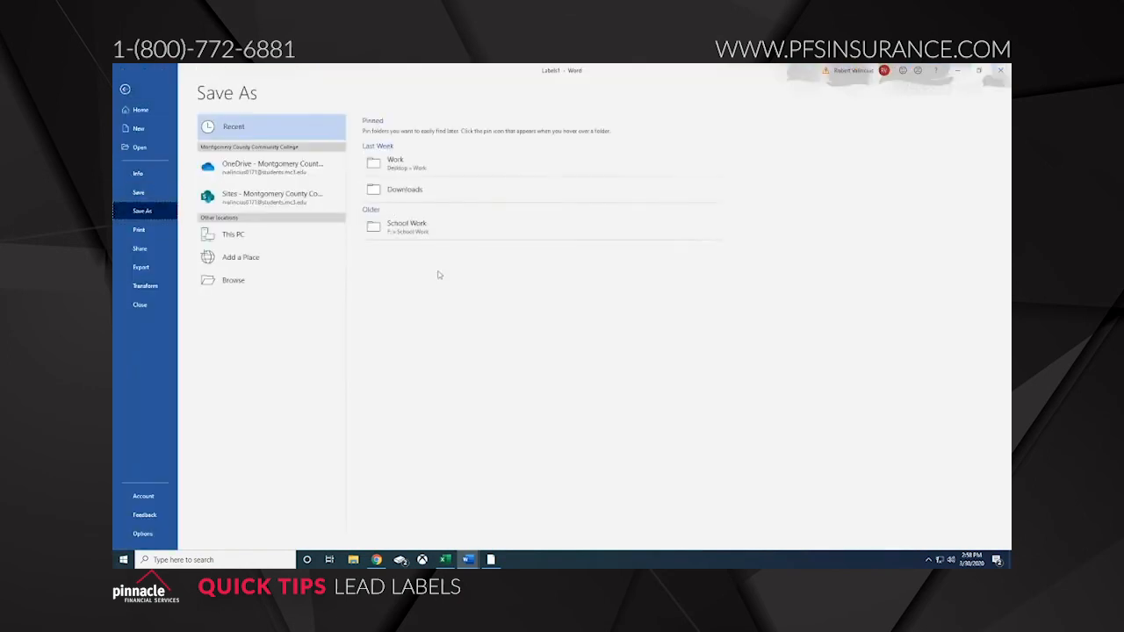
{"action": "left_click", "coordinate": [125, 89]}
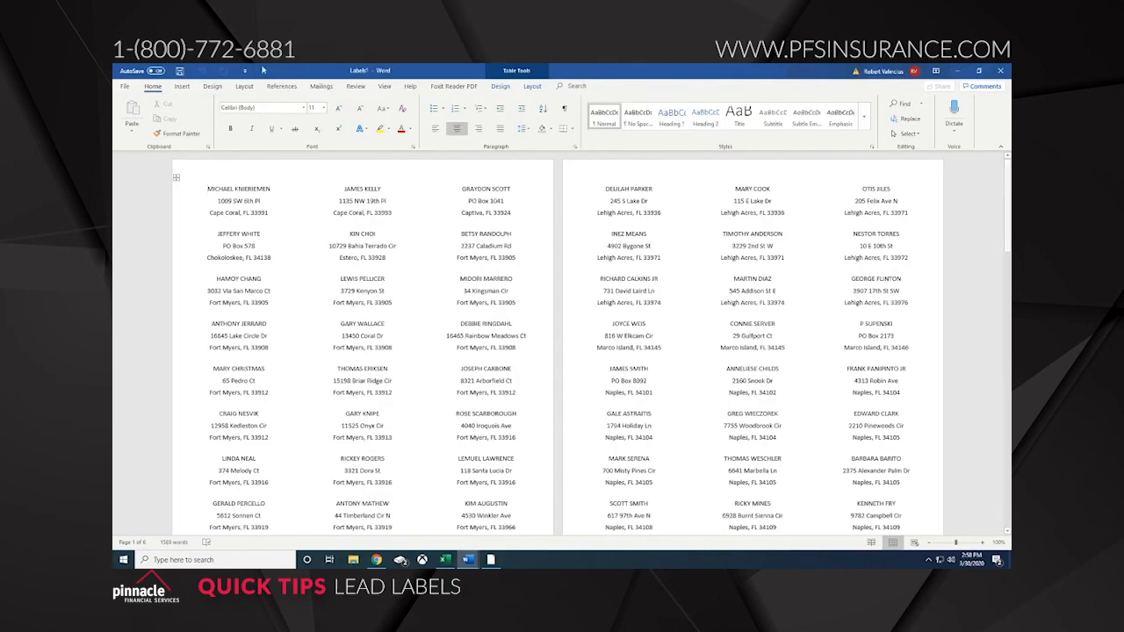
Step: Switch back to the original mail merge document, Document1
{"action": "mouse_move", "coordinate": [467, 562]}
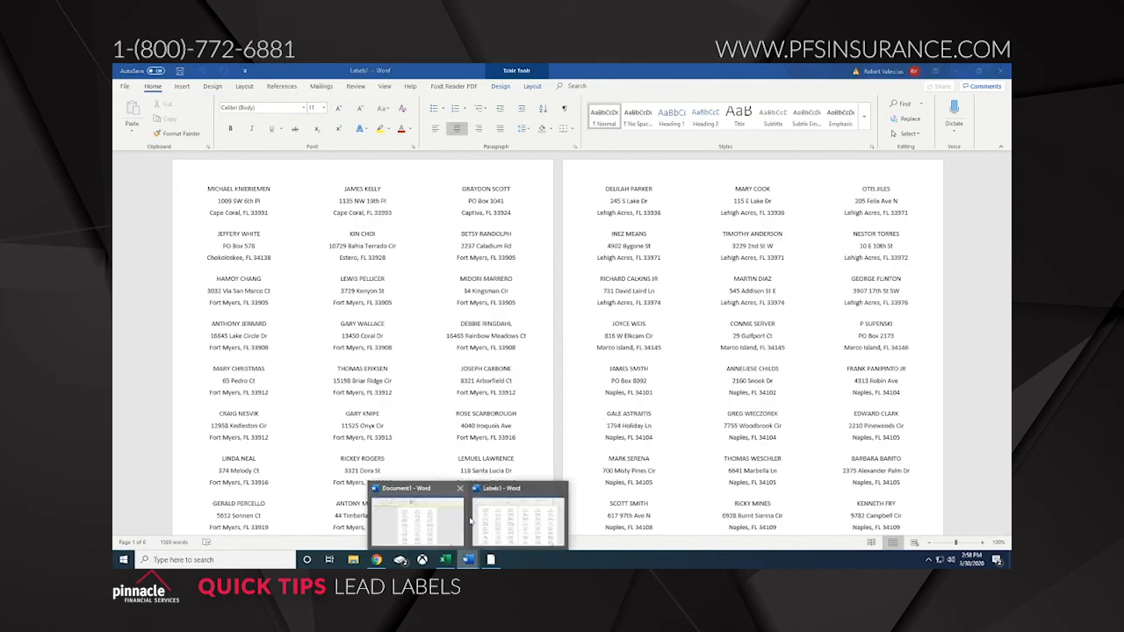
{"action": "left_click", "coordinate": [415, 519]}
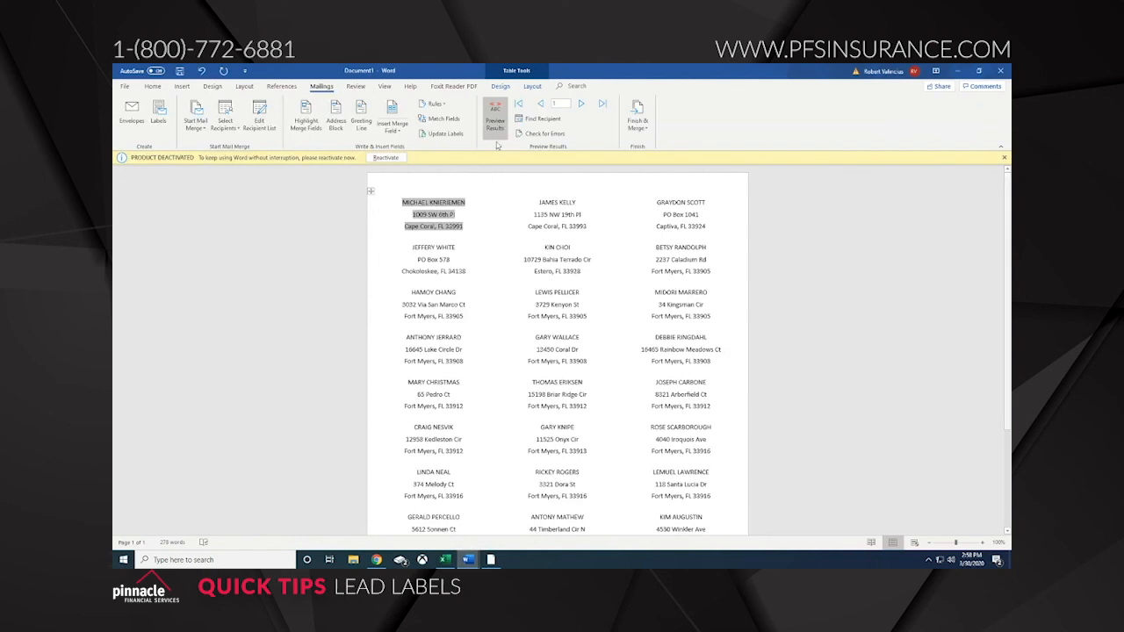